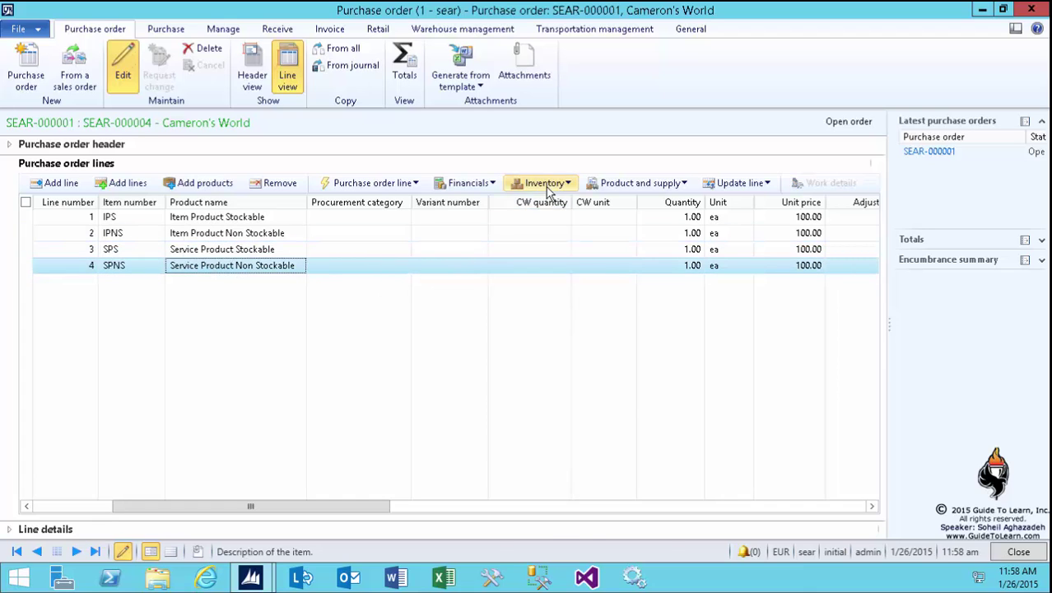
# Check which inventory inquiries and purchase actions are available for the Service Product Non Stockable line
pyautogui.click(547, 184)
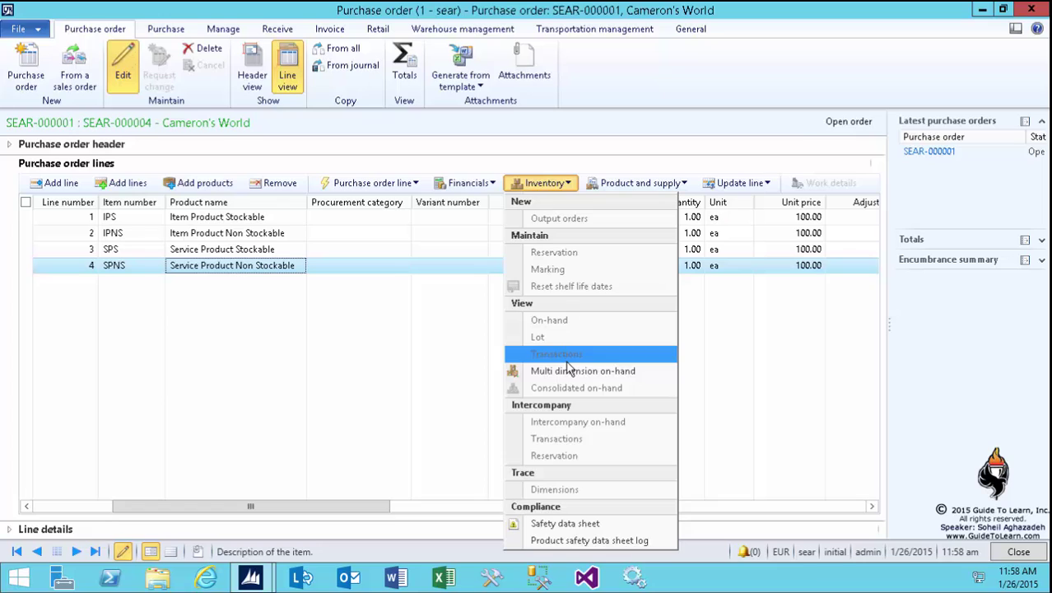
pyautogui.click(331, 274)
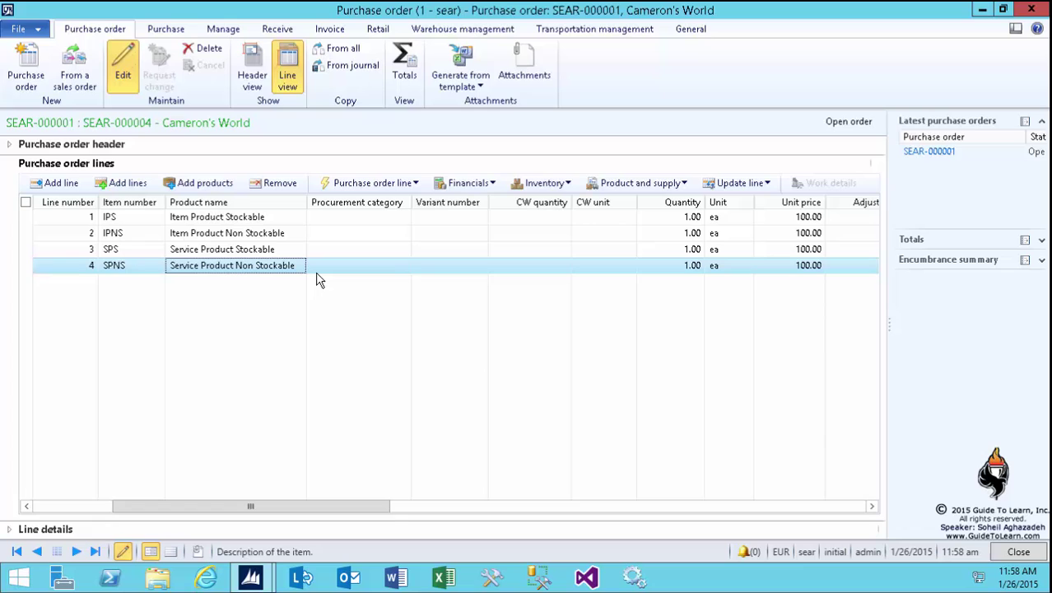
pyautogui.click(172, 32)
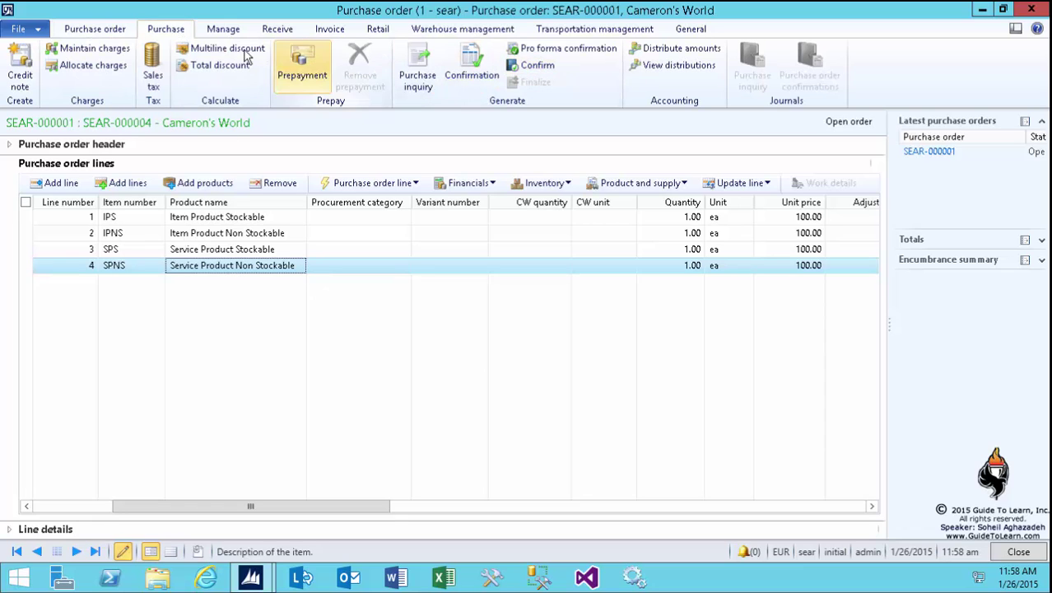
pyautogui.click(118, 31)
# Set the order's purchase type to Journal in the header and check the available purchase actions and line inventory inquiries
pyautogui.click(251, 76)
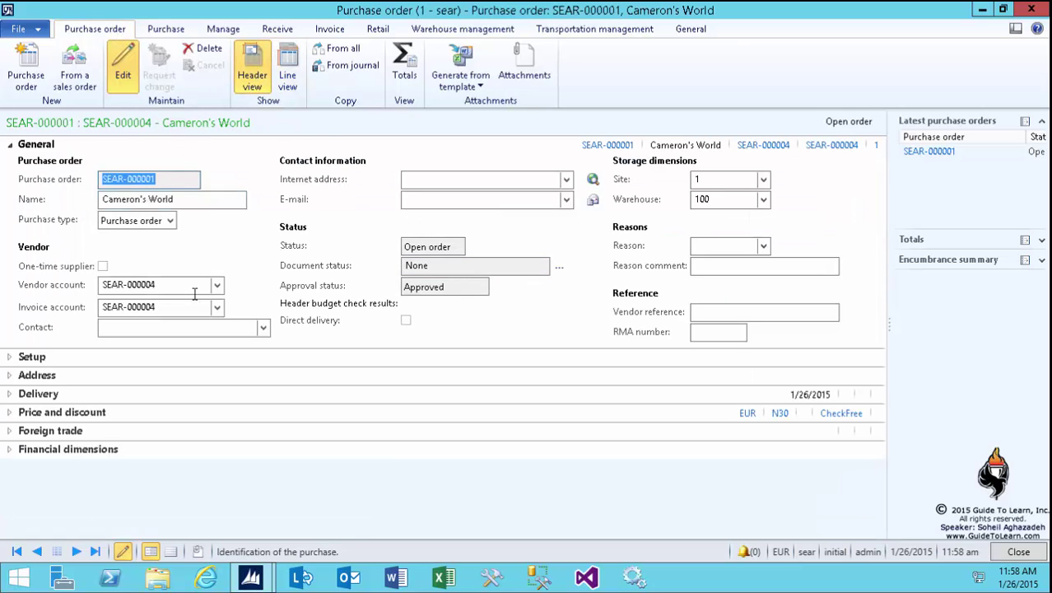
pyautogui.click(170, 220)
pyautogui.click(168, 240)
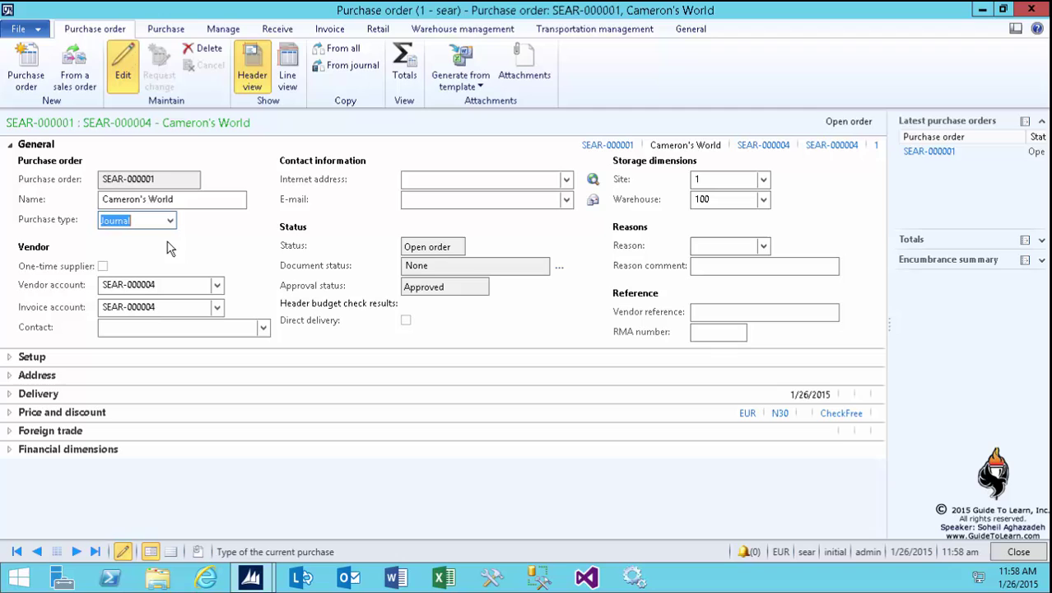
pyautogui.click(165, 30)
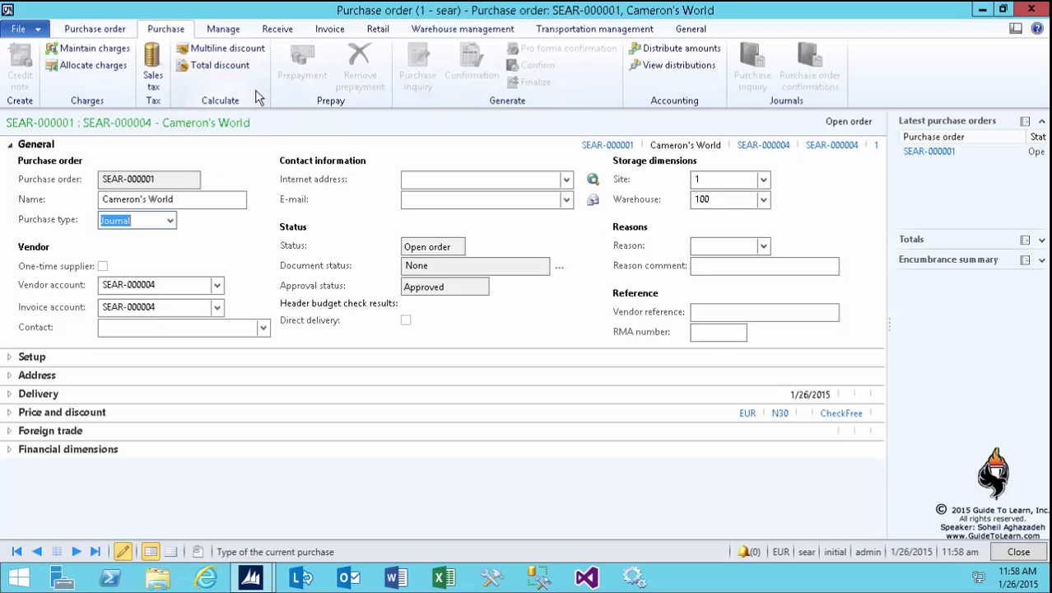
pyautogui.click(103, 30)
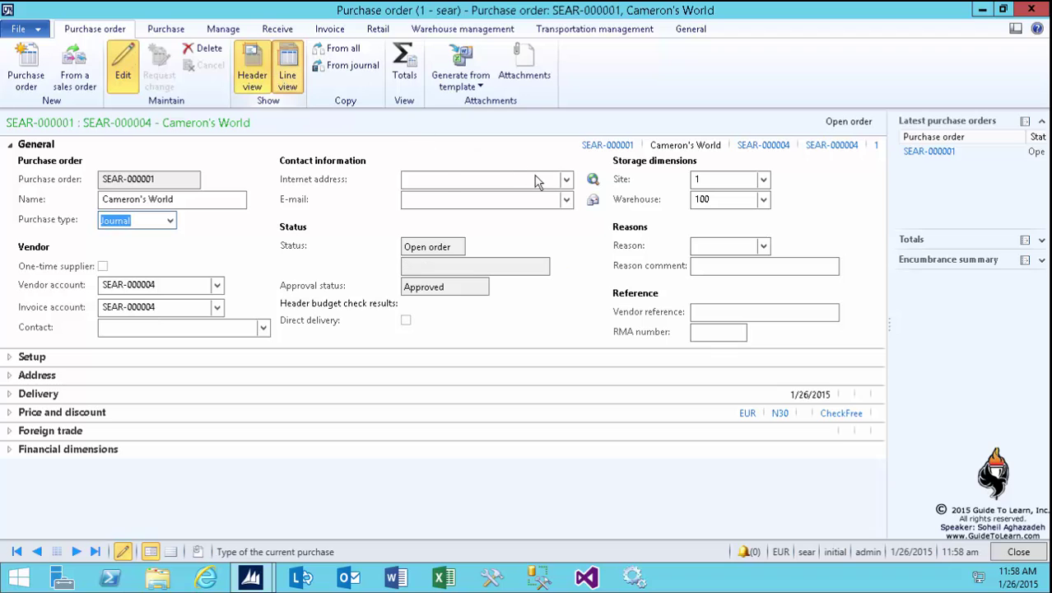
pyautogui.hotkey('ctrl', 'shift', 'l')
pyautogui.click(544, 183)
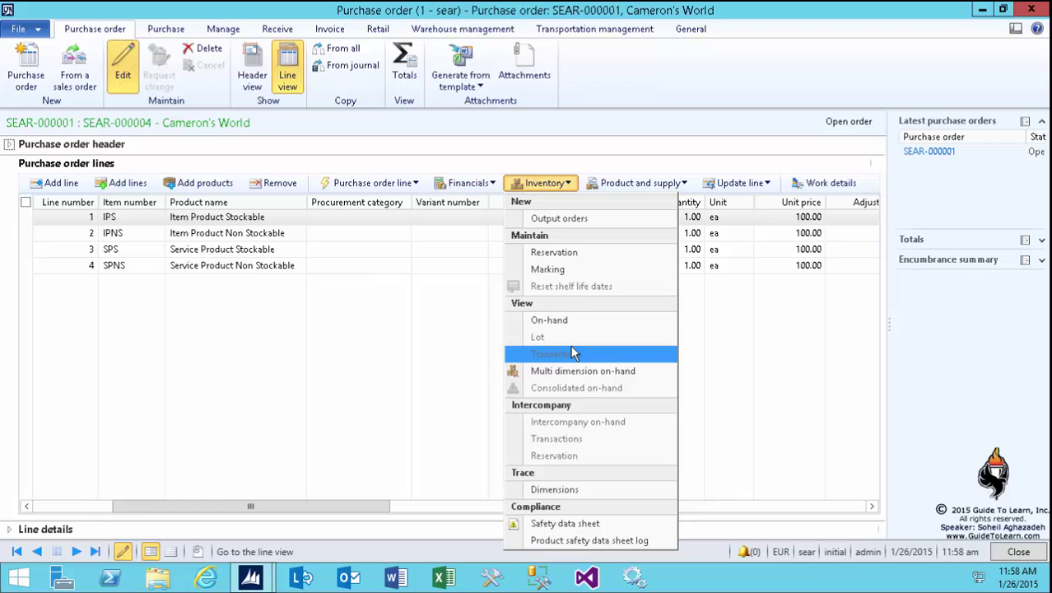
# Set the purchase type in the order header back to Purchase order
pyautogui.click(246, 61)
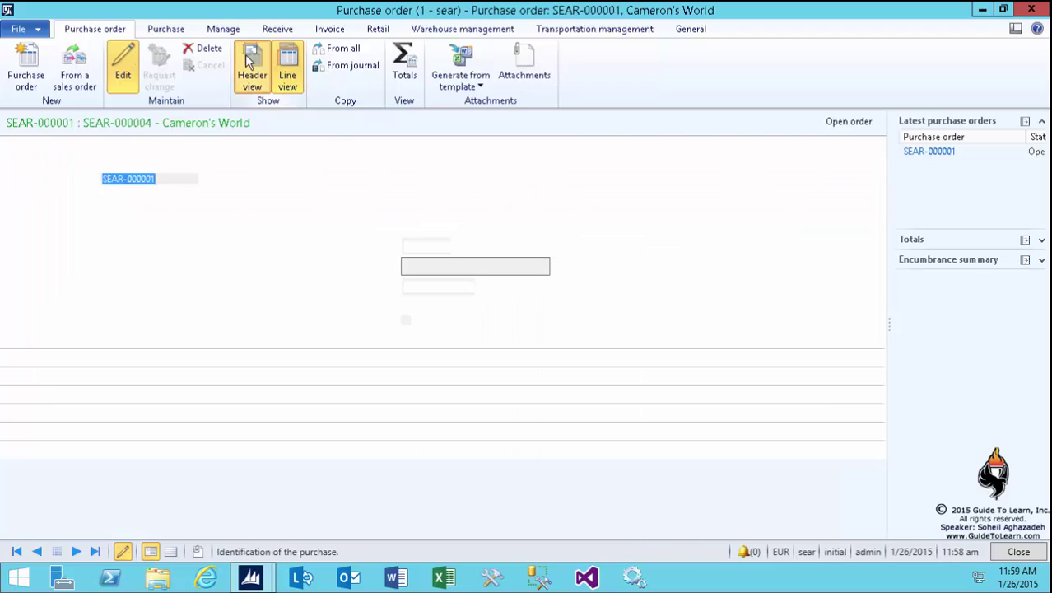
pyautogui.click(170, 221)
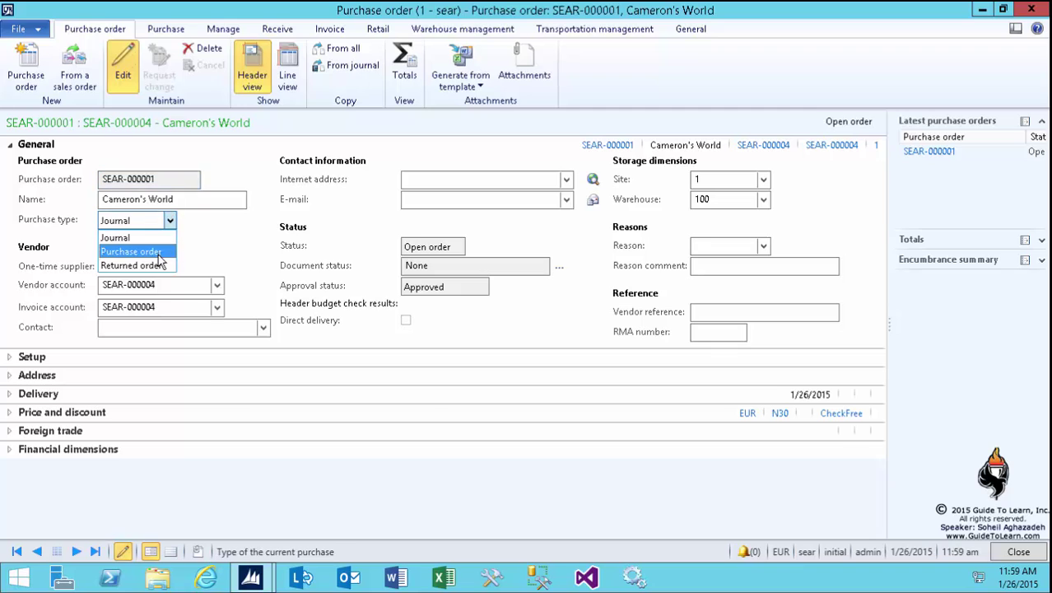
pyautogui.click(159, 252)
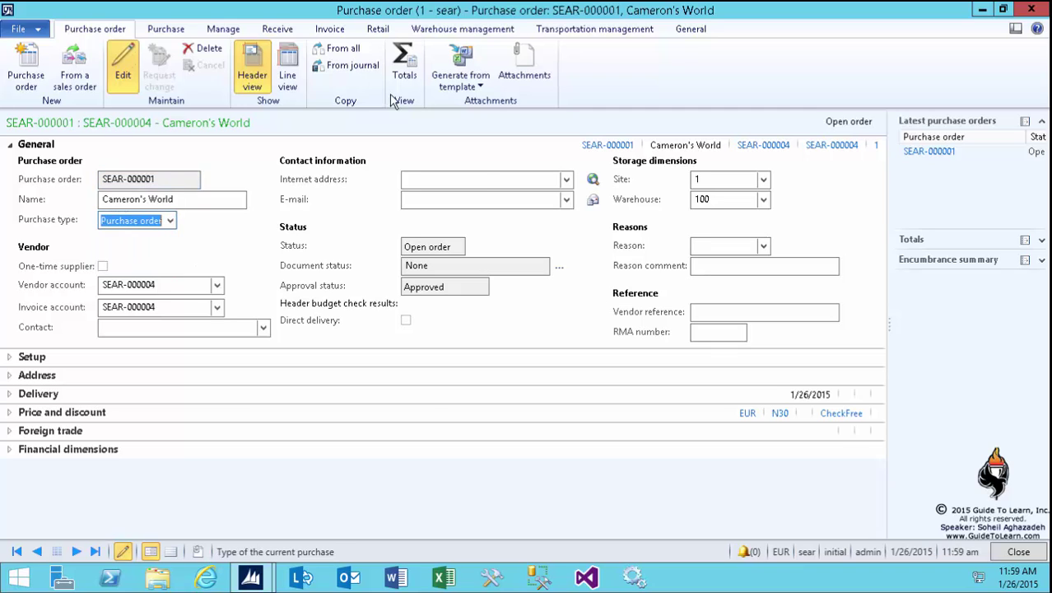
# Return to the order lines and confirm the purchase order
pyautogui.click(167, 29)
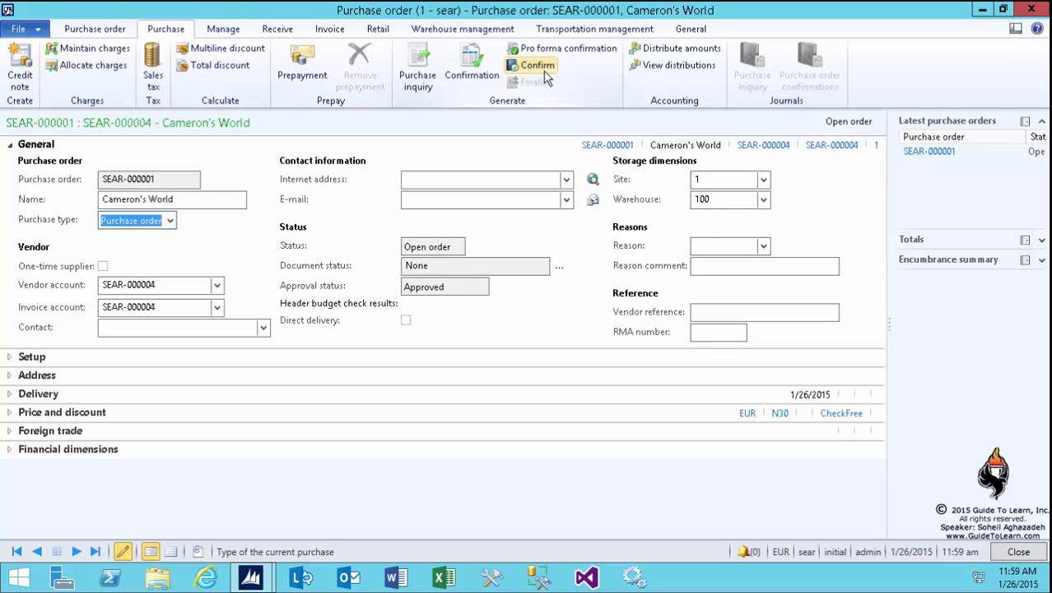
pyautogui.click(95, 29)
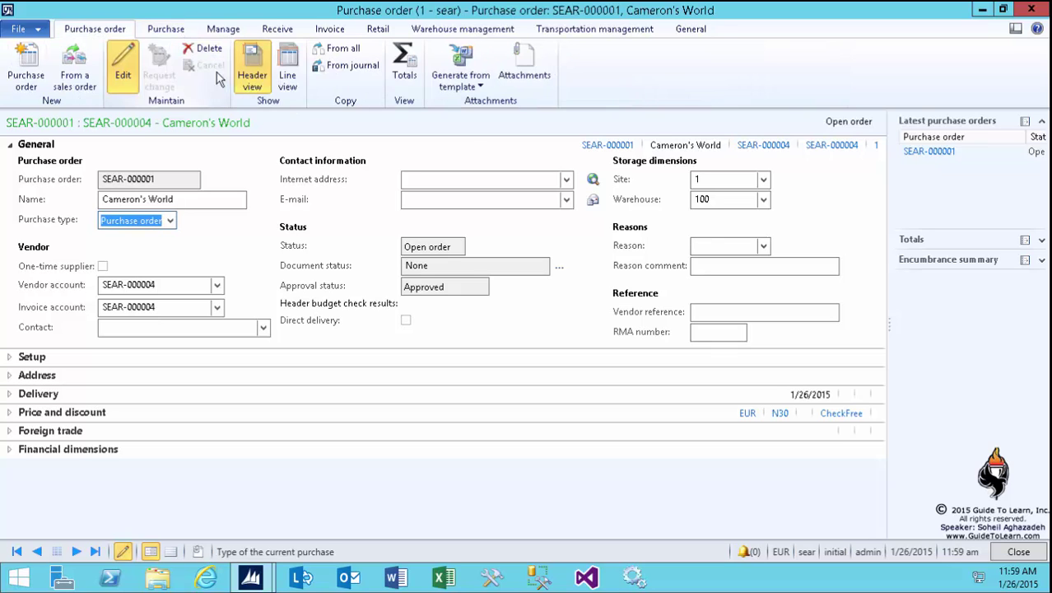
pyautogui.click(174, 30)
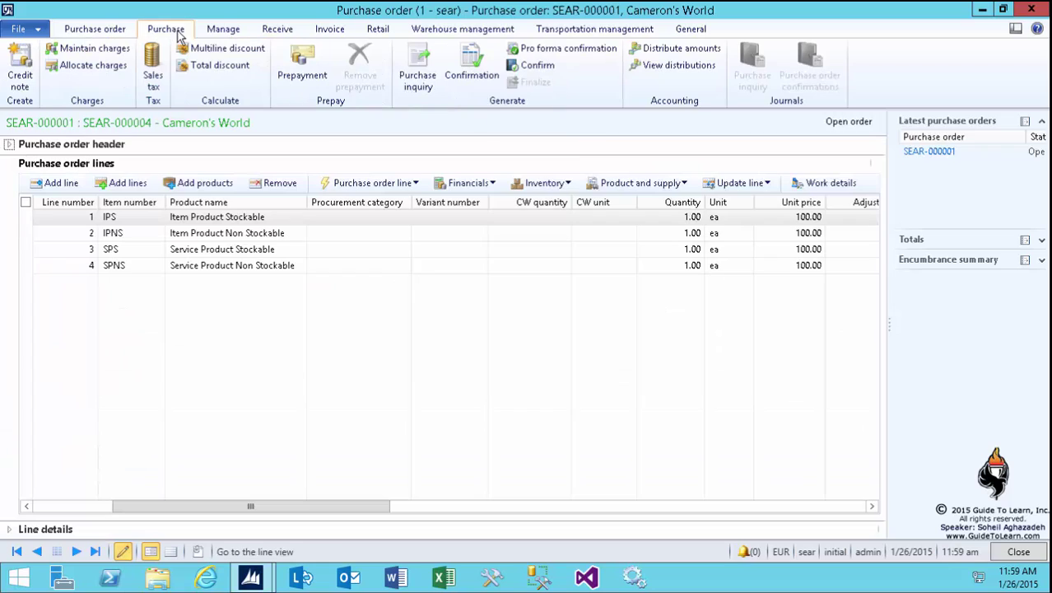
pyautogui.click(531, 71)
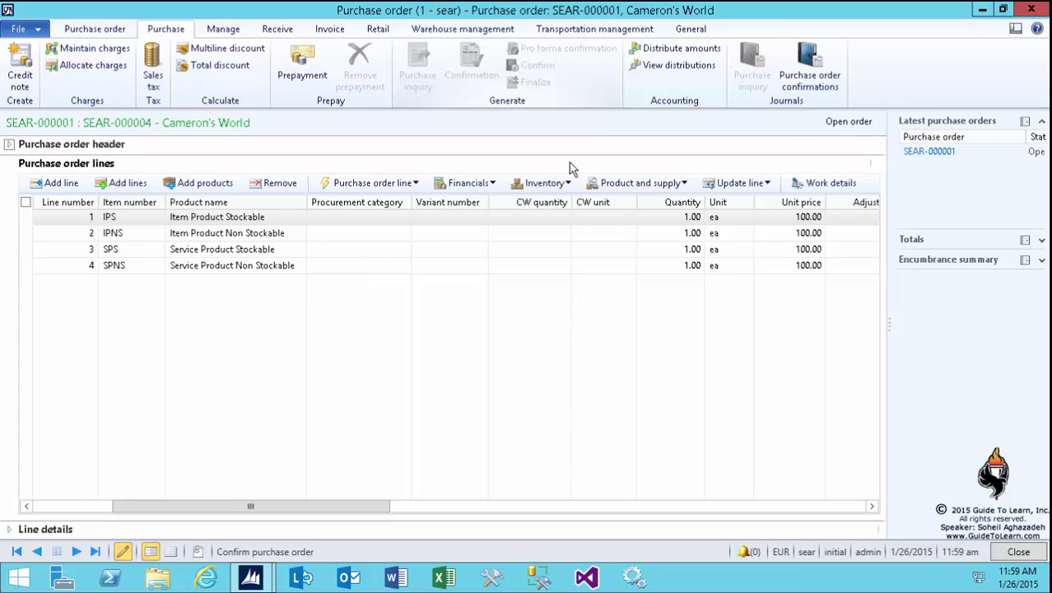
# View the inventory transactions of the Item Product Stockable line, check the receipt status, and close them
pyautogui.click(564, 182)
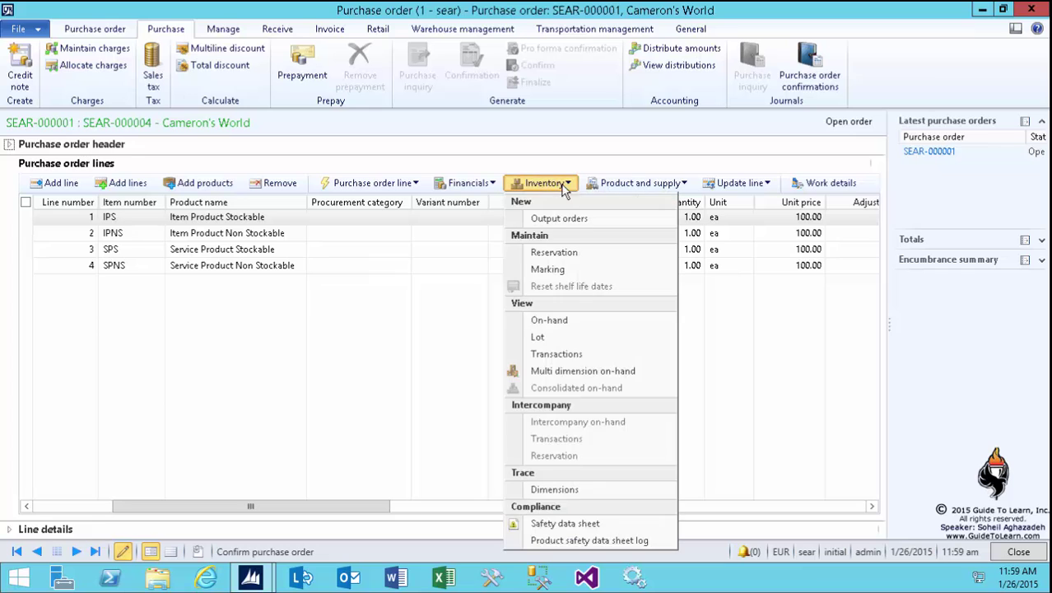
pyautogui.click(575, 354)
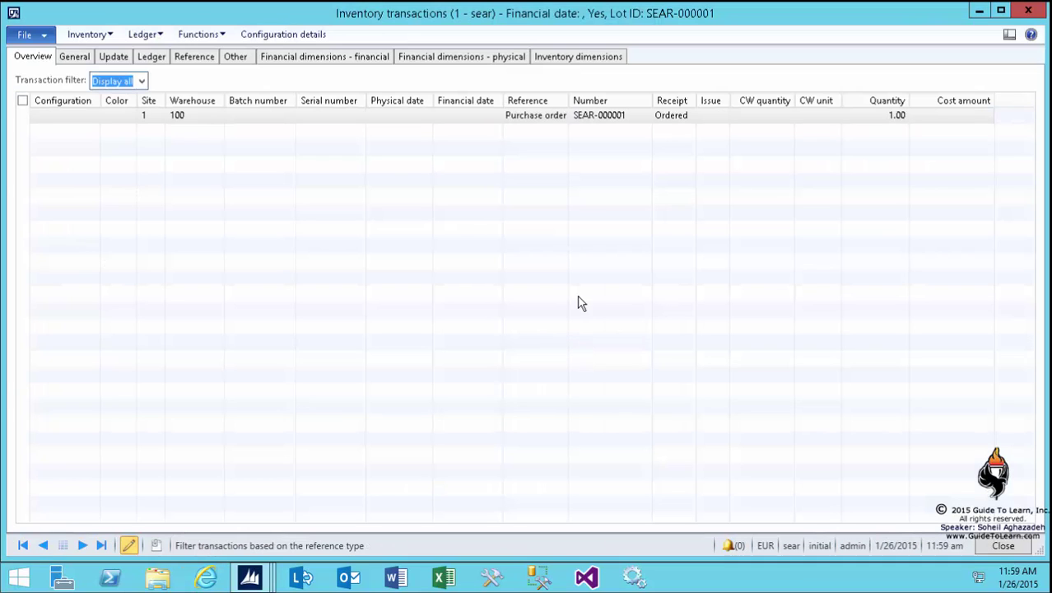
pyautogui.click(672, 120)
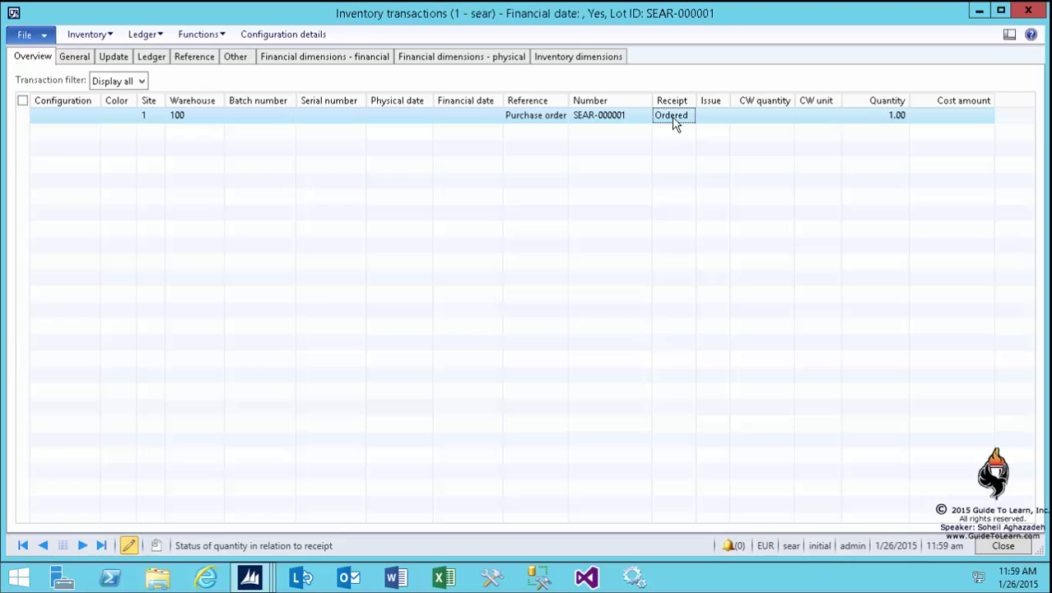
pyautogui.click(1017, 546)
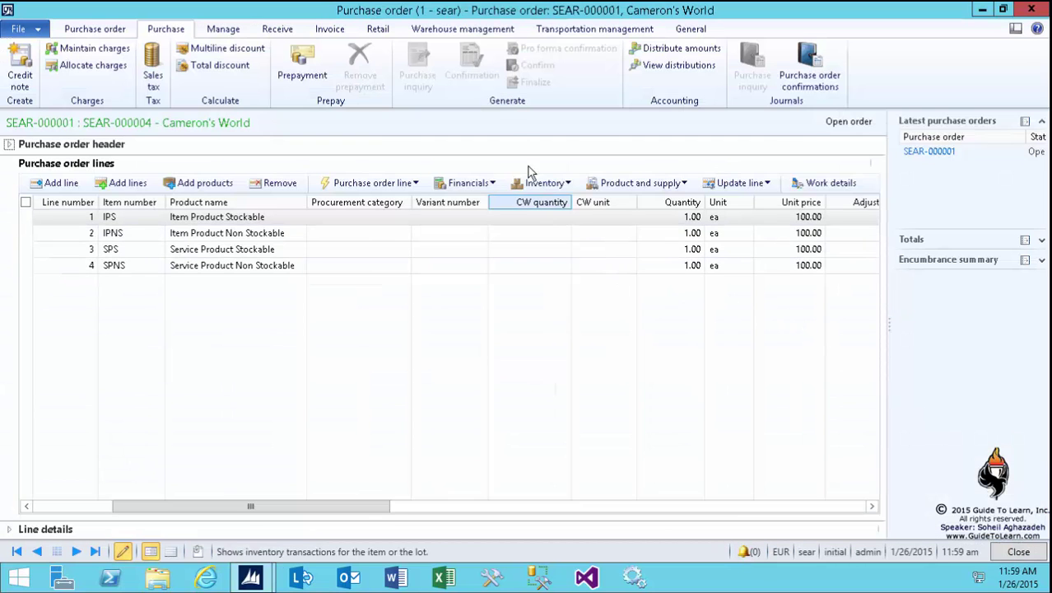
# Review the Item Product Stockable line's general, setup, address, product, delivery, picking, and price and discount details
pyautogui.click(291, 219)
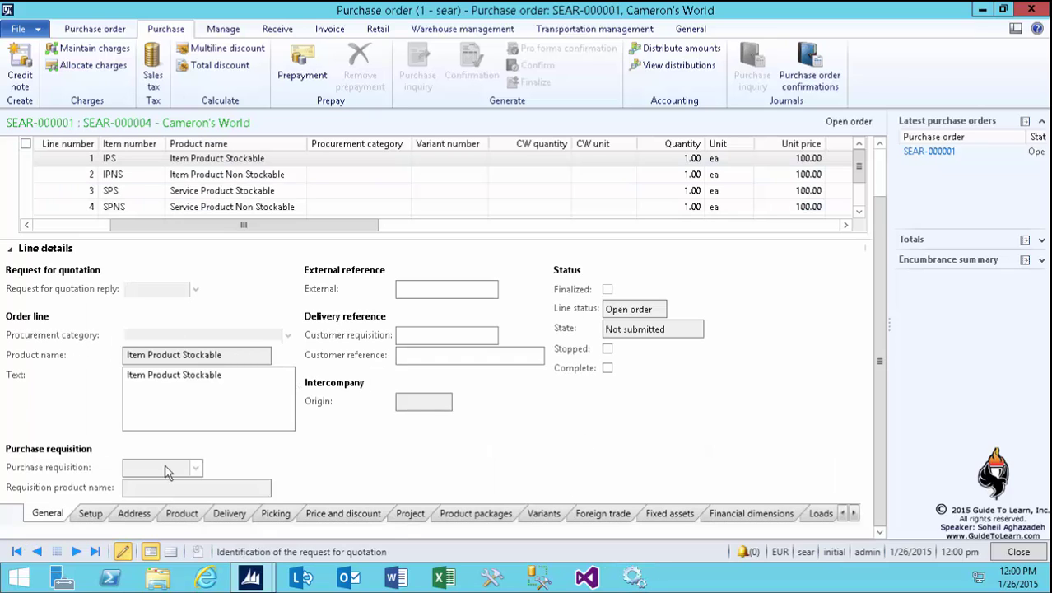
pyautogui.click(90, 513)
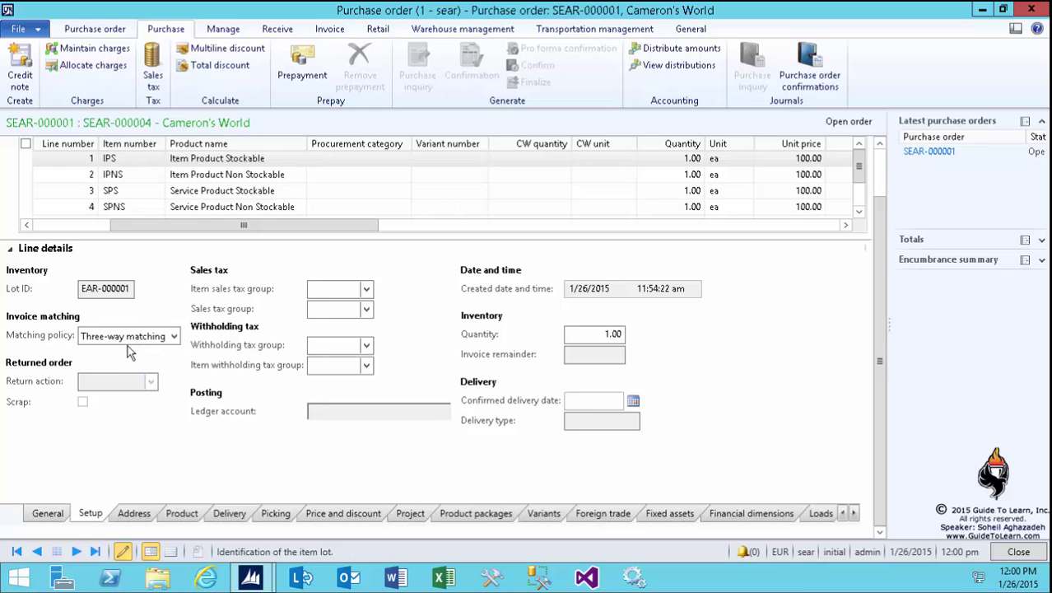
pyautogui.click(127, 514)
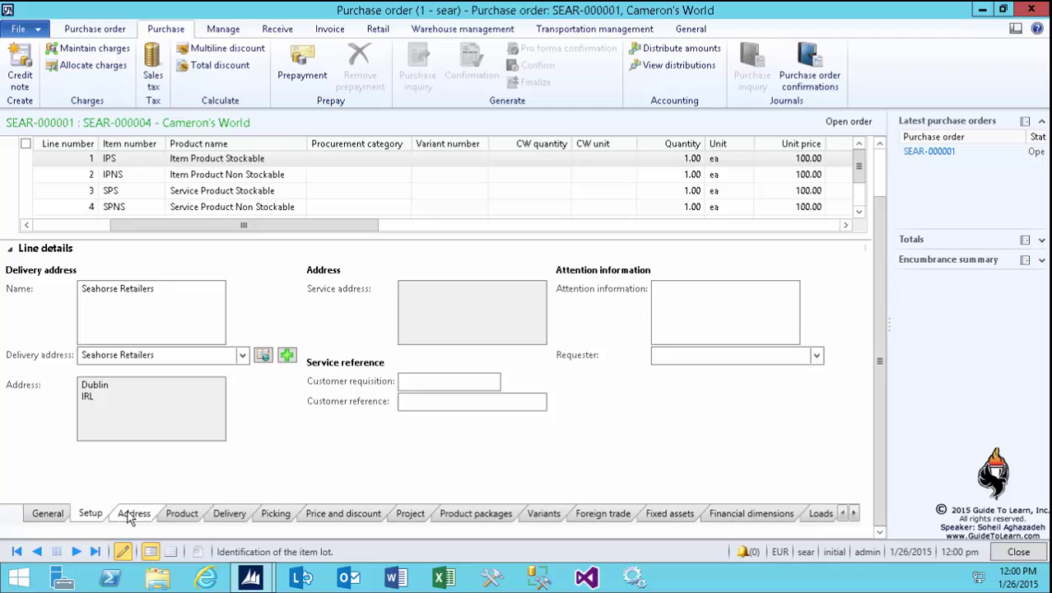
pyautogui.click(177, 514)
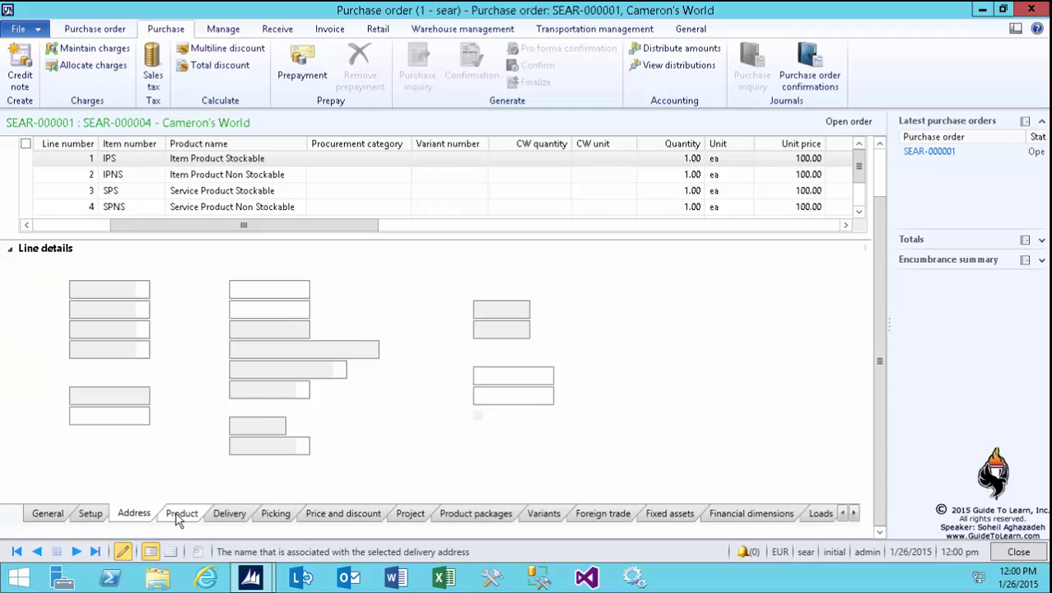
pyautogui.click(229, 513)
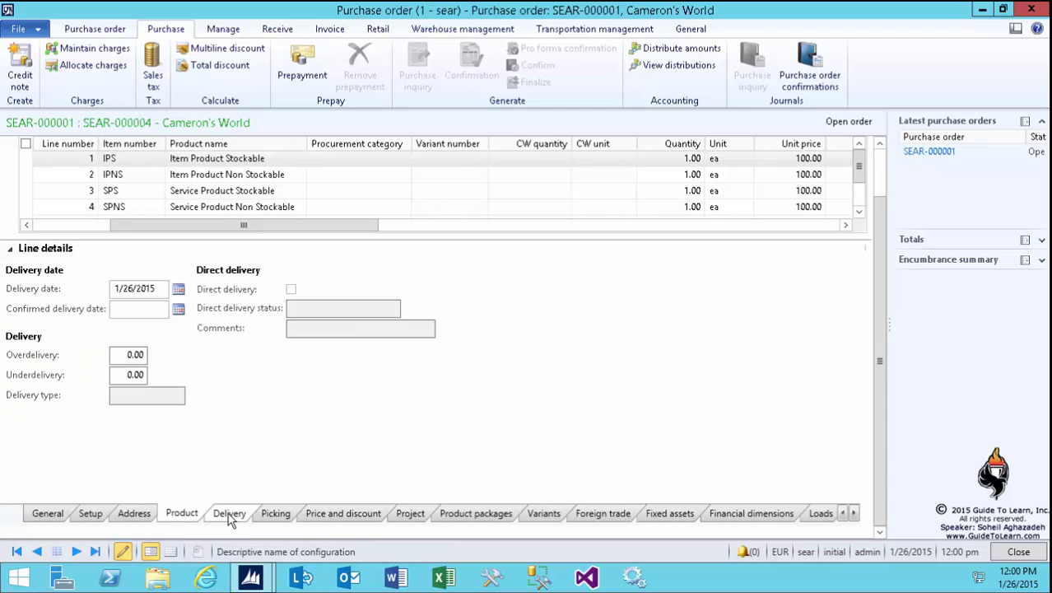
pyautogui.click(290, 513)
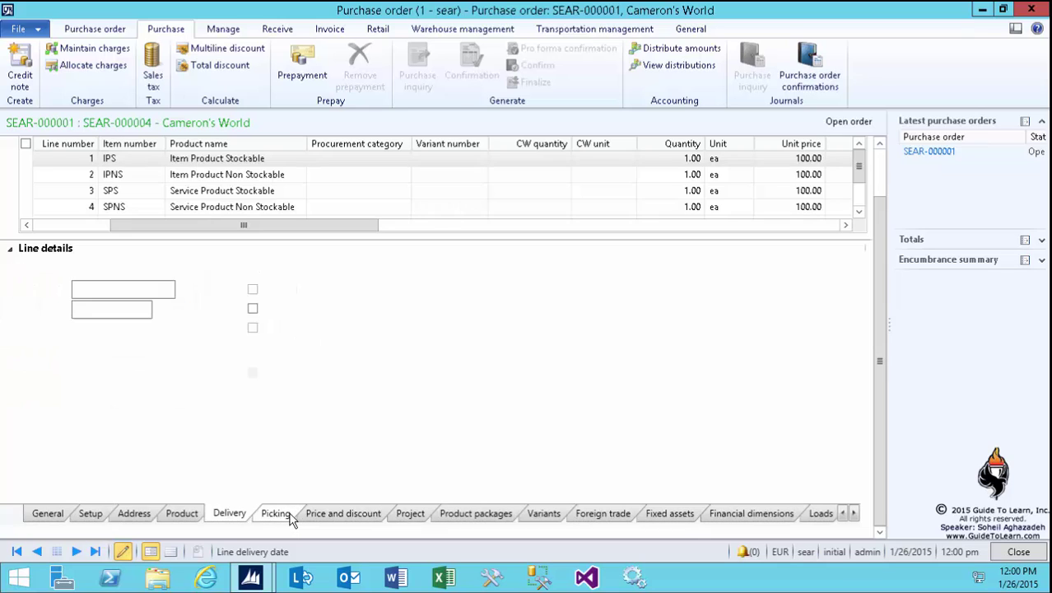
pyautogui.click(331, 515)
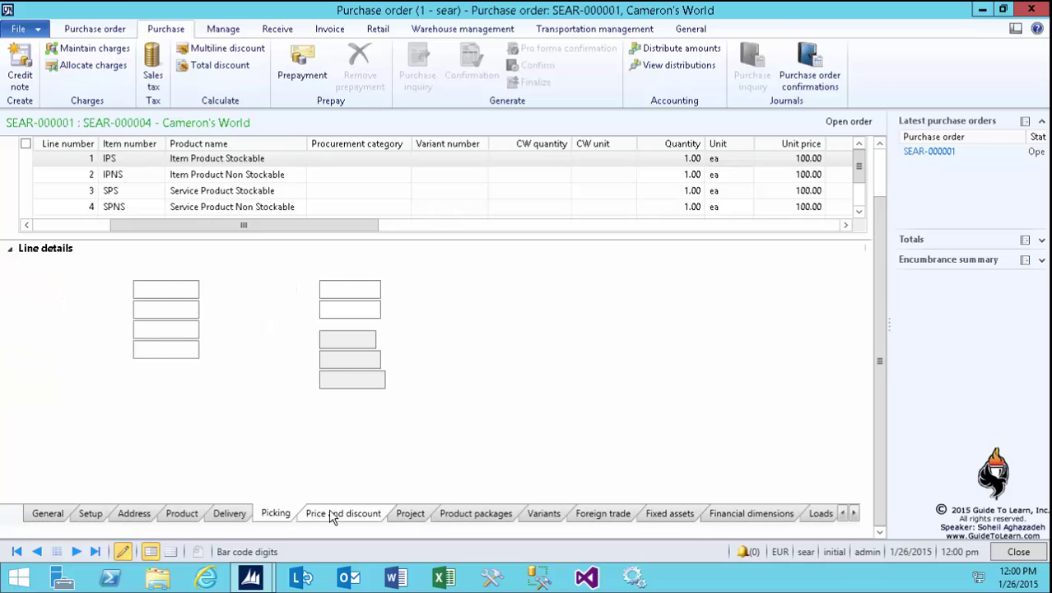
# Review the same line's project, product packages, variants, foreign trade, fixed assets, financial dimensions and loads details, and collapse the line details
pyautogui.click(444, 519)
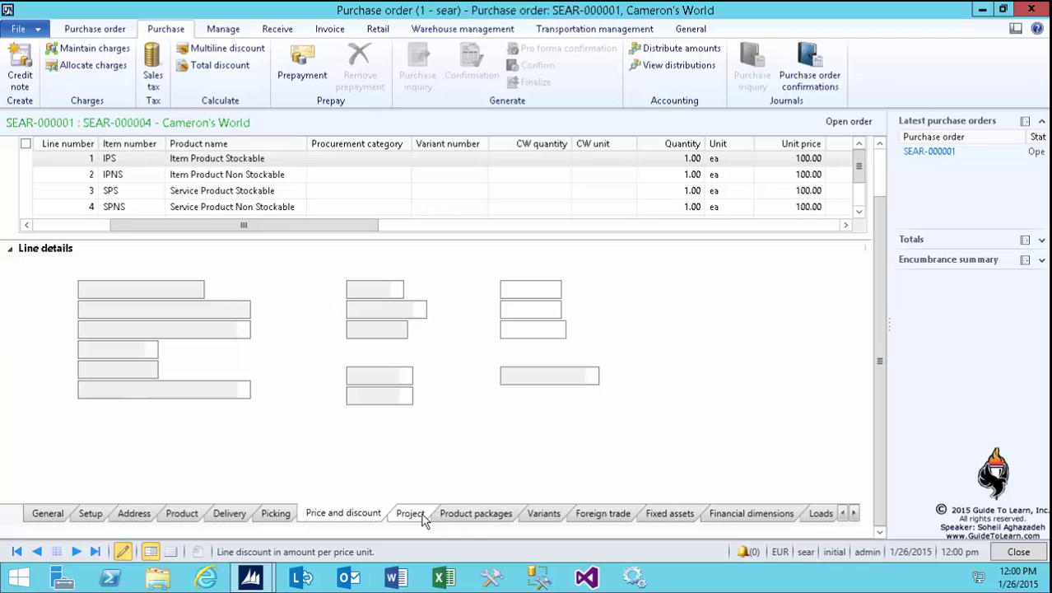
pyautogui.click(476, 515)
pyautogui.click(546, 515)
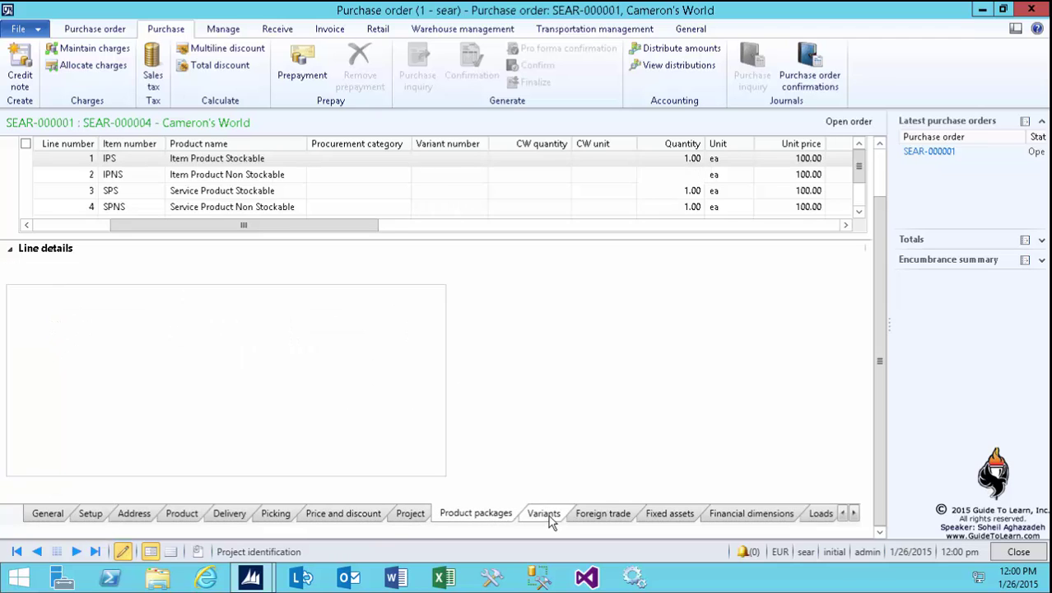
pyautogui.click(619, 517)
pyautogui.click(681, 512)
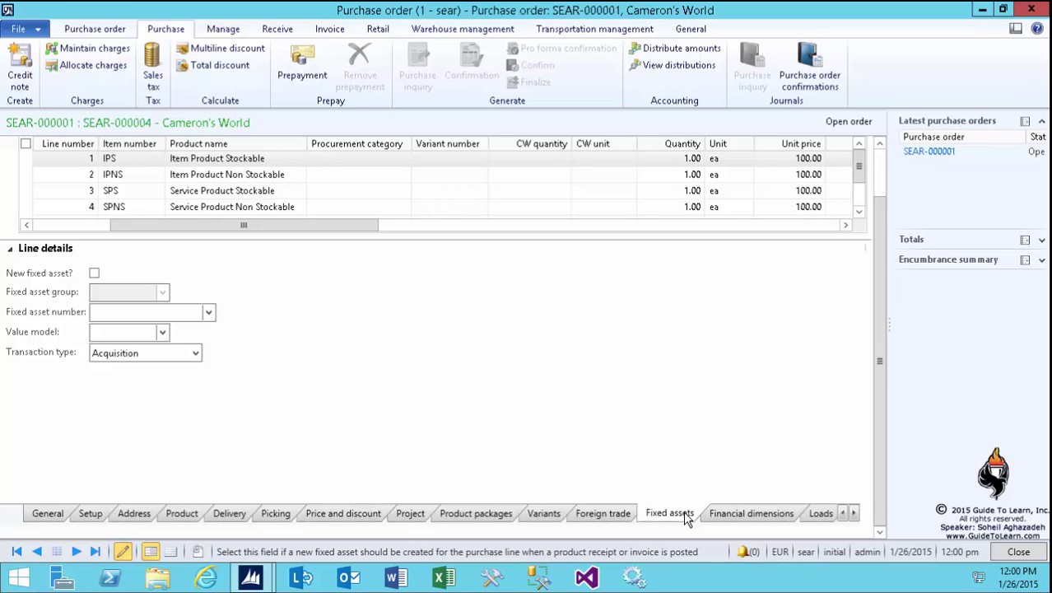
pyautogui.click(738, 514)
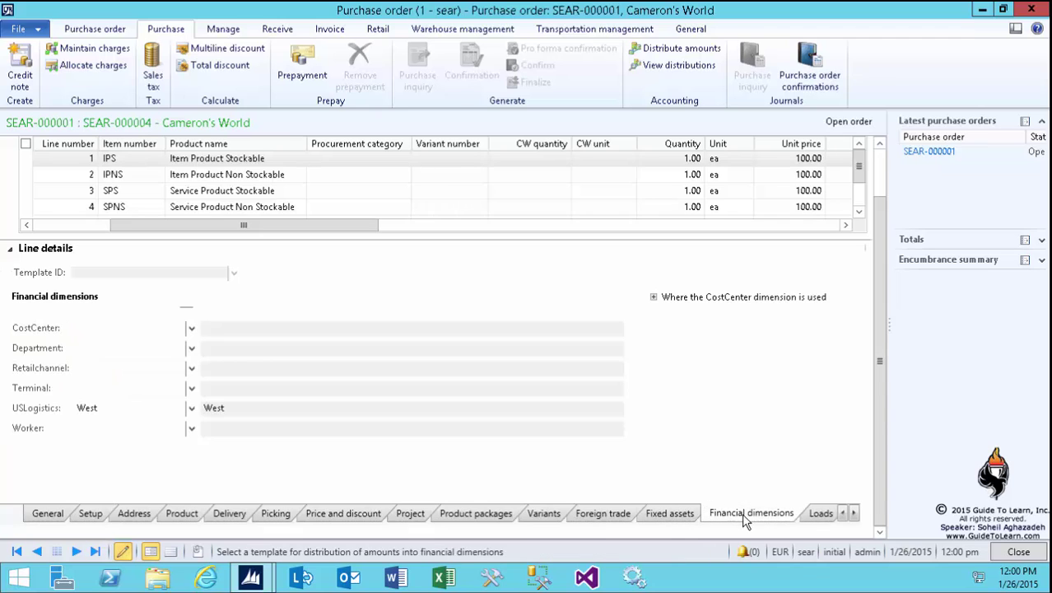
pyautogui.click(815, 517)
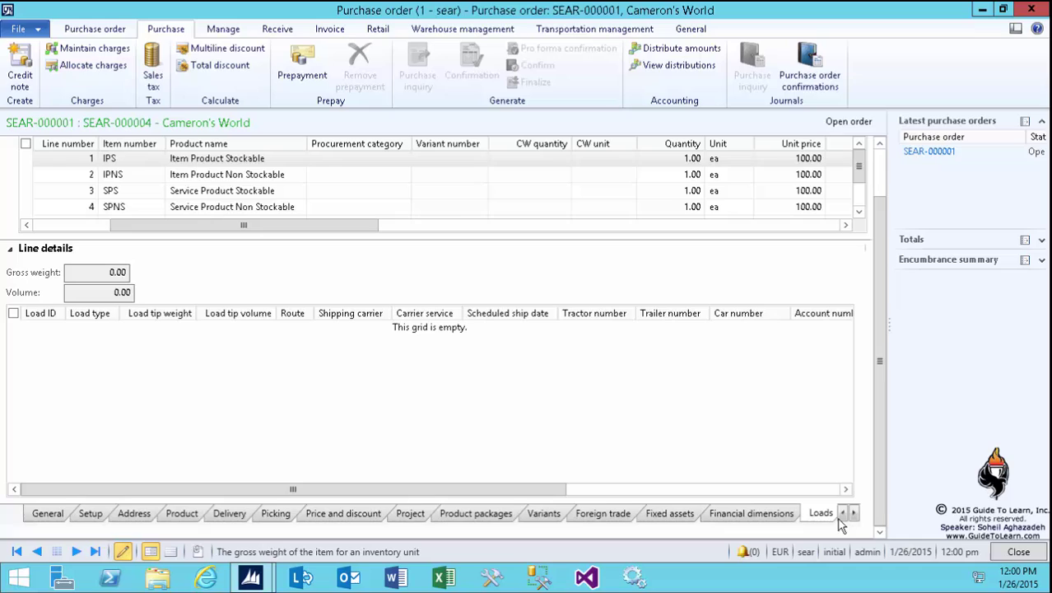
pyautogui.click(853, 513)
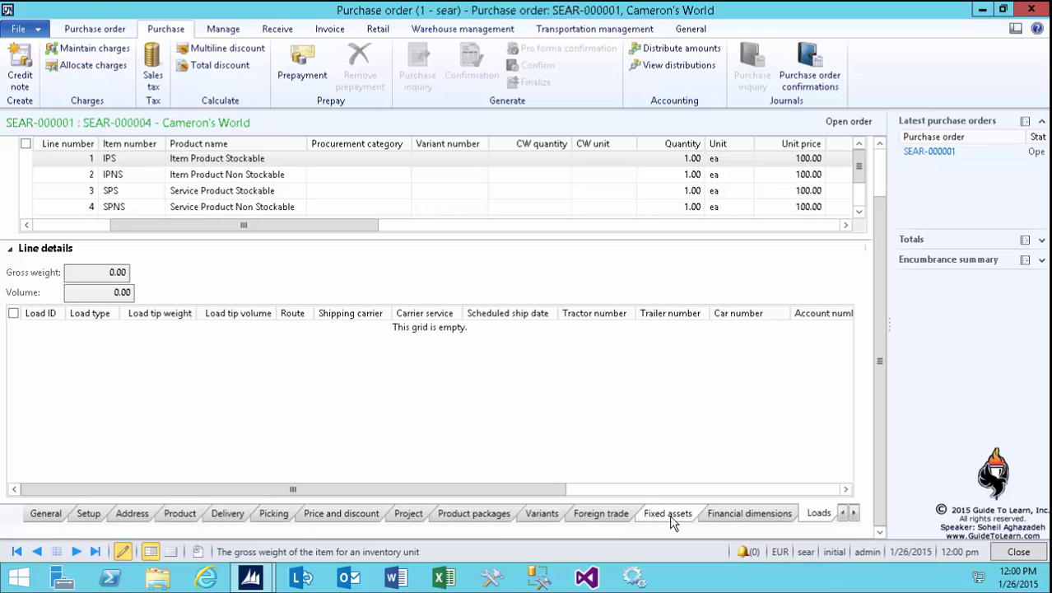
pyautogui.click(735, 516)
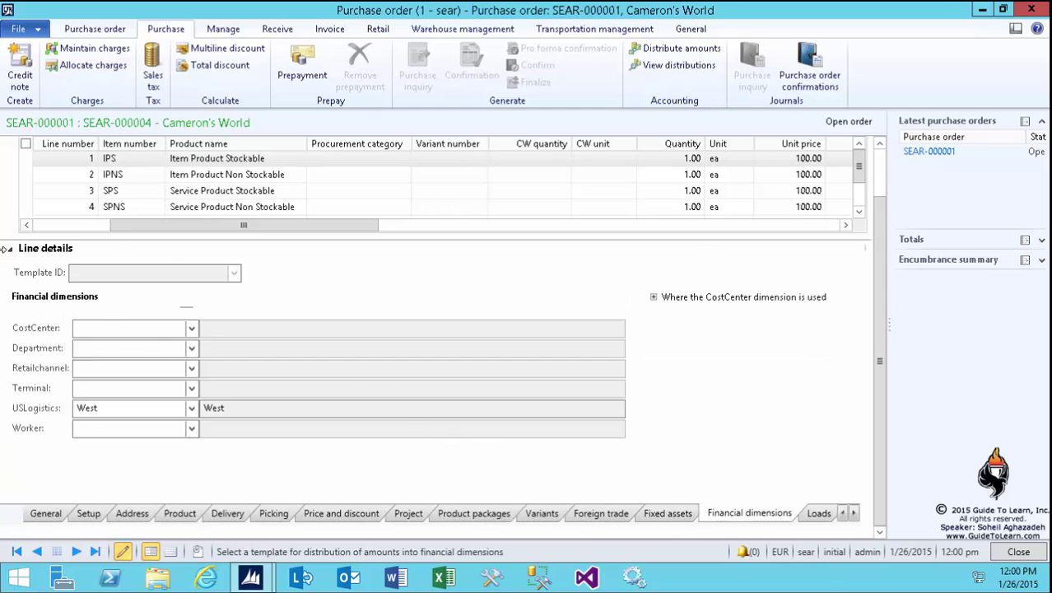
pyautogui.click(10, 249)
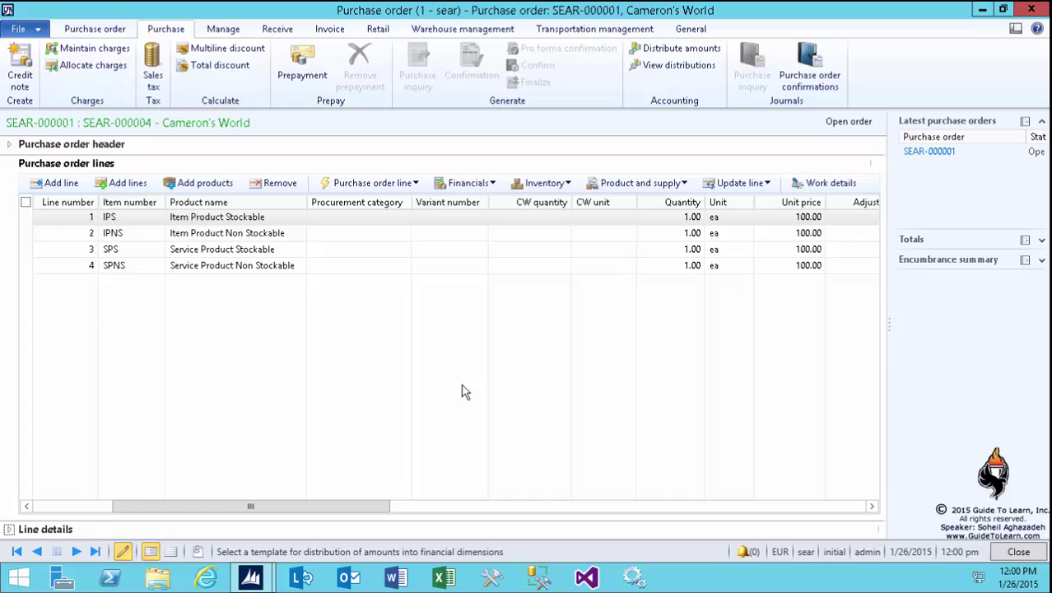
pyautogui.click(384, 220)
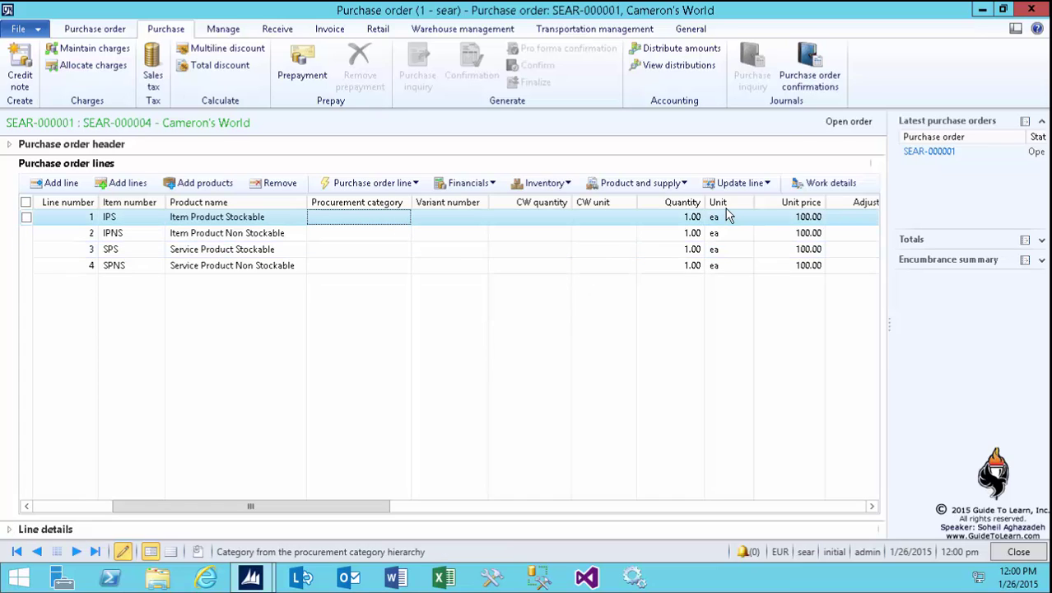
# Open the registration of the Item Product Stockable line and post a registration of 1.00 at site 1, warehouse 100
pyautogui.click(766, 186)
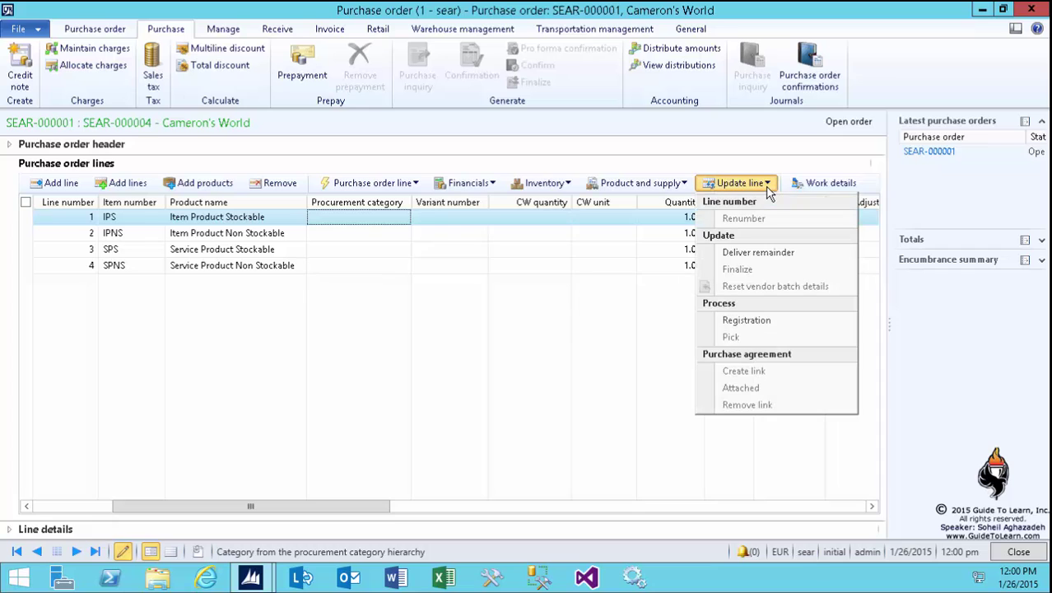
pyautogui.click(769, 322)
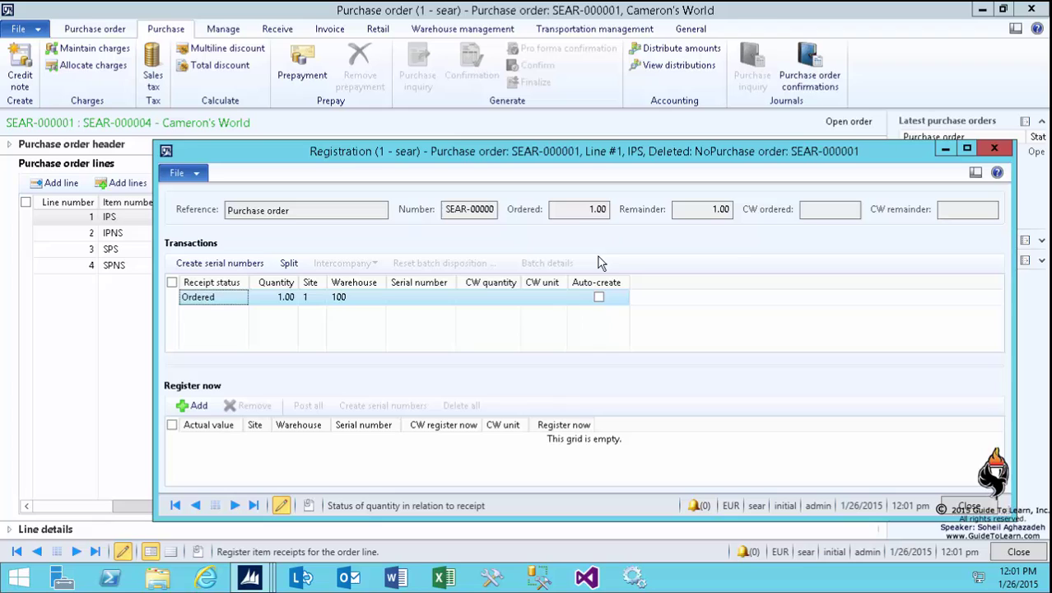
pyautogui.click(967, 149)
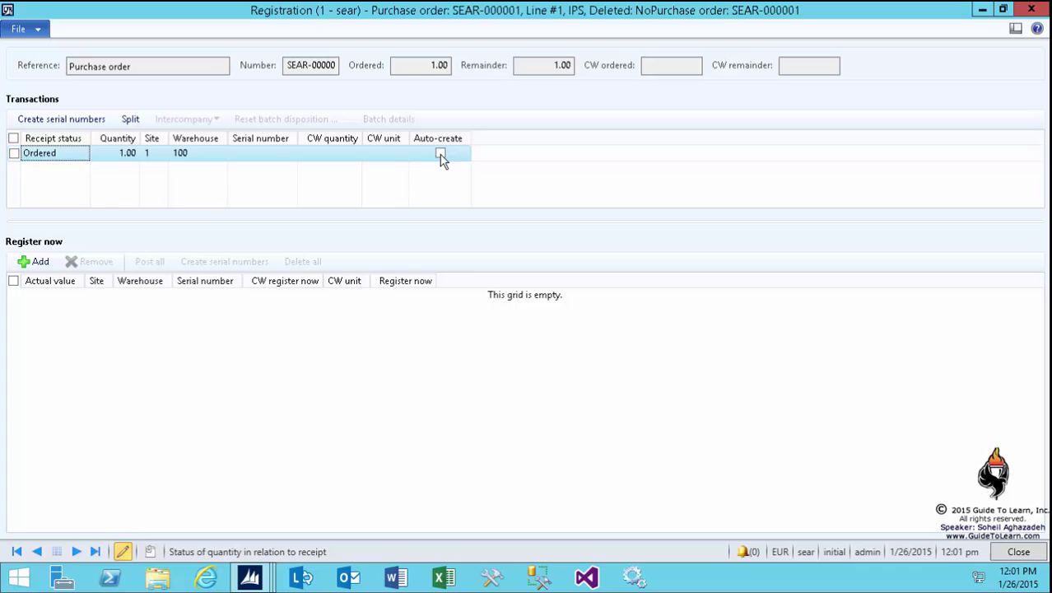
pyautogui.click(35, 262)
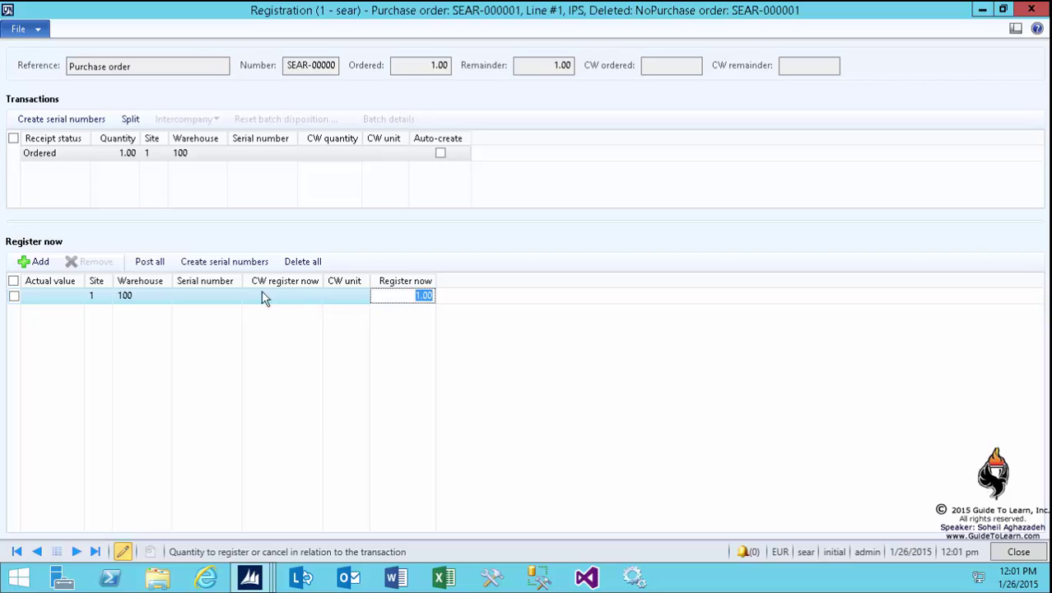
pyautogui.click(151, 261)
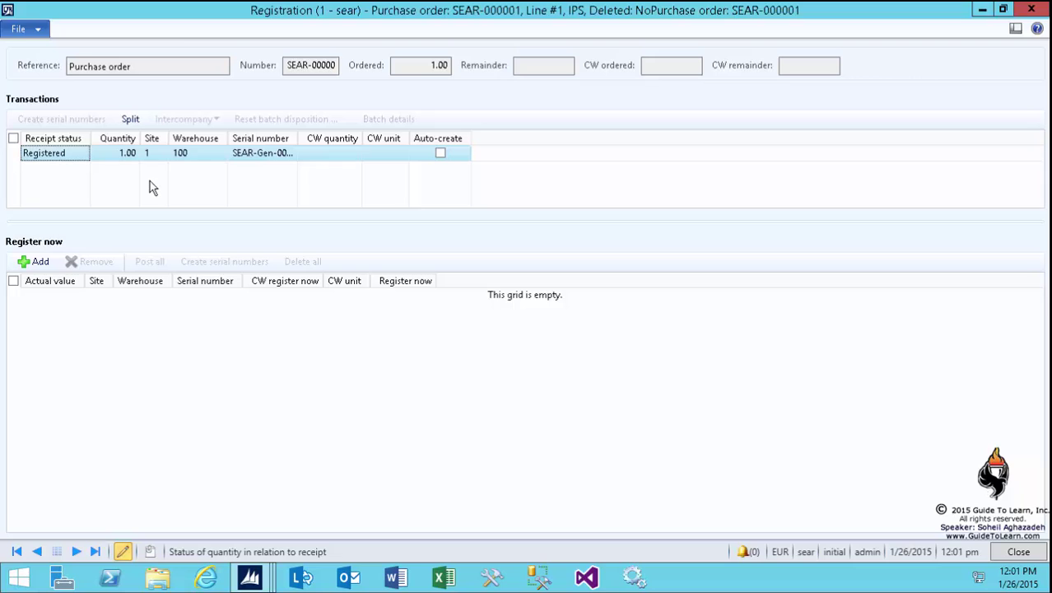
# Reverse the line's registration with an auto-created entry, register the quantity again the same way, and close the registration
pyautogui.click(441, 153)
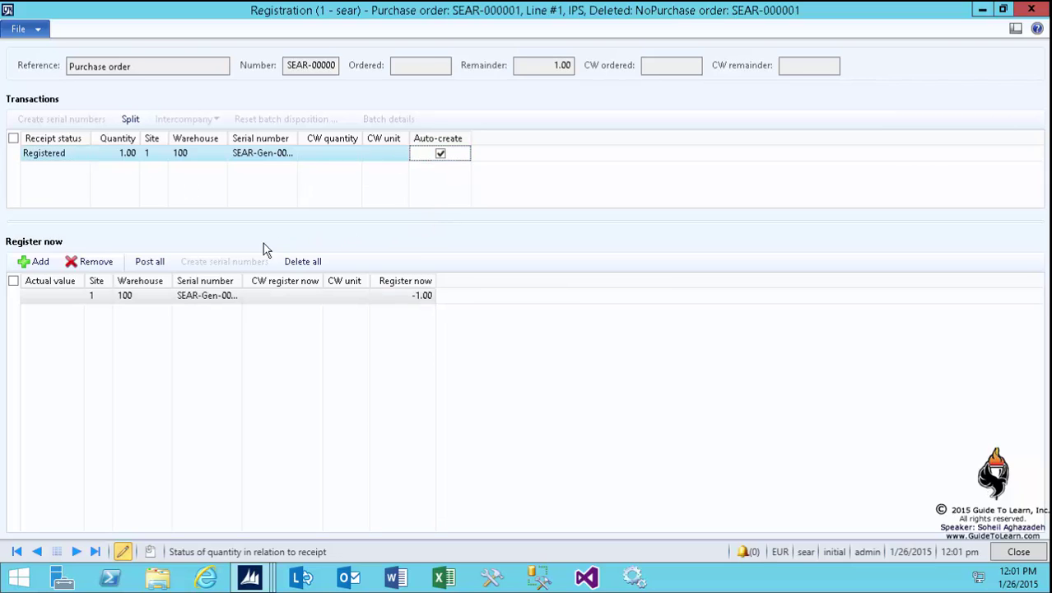
pyautogui.click(161, 262)
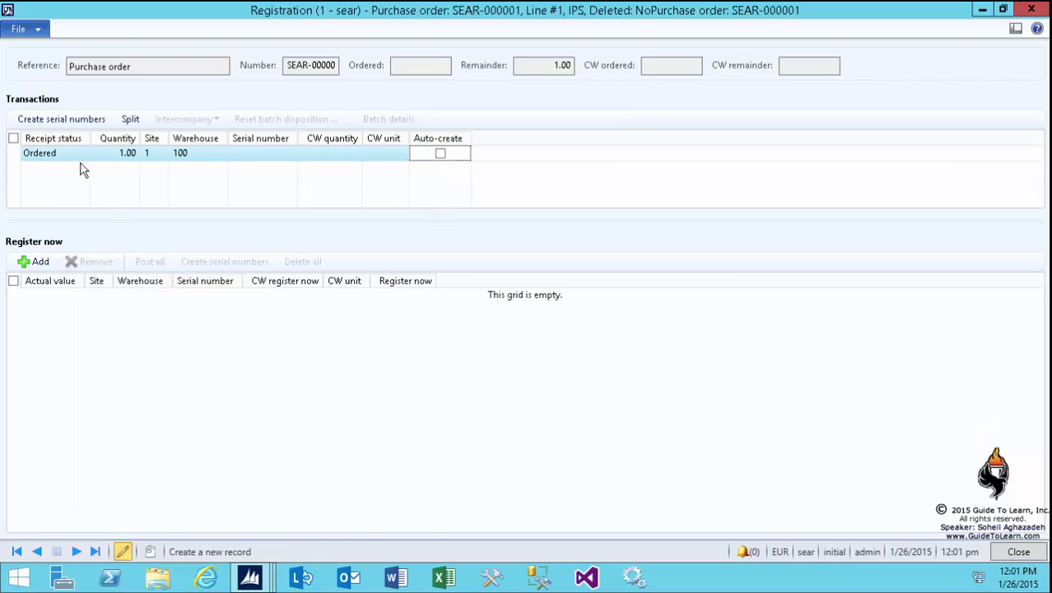
pyautogui.click(440, 153)
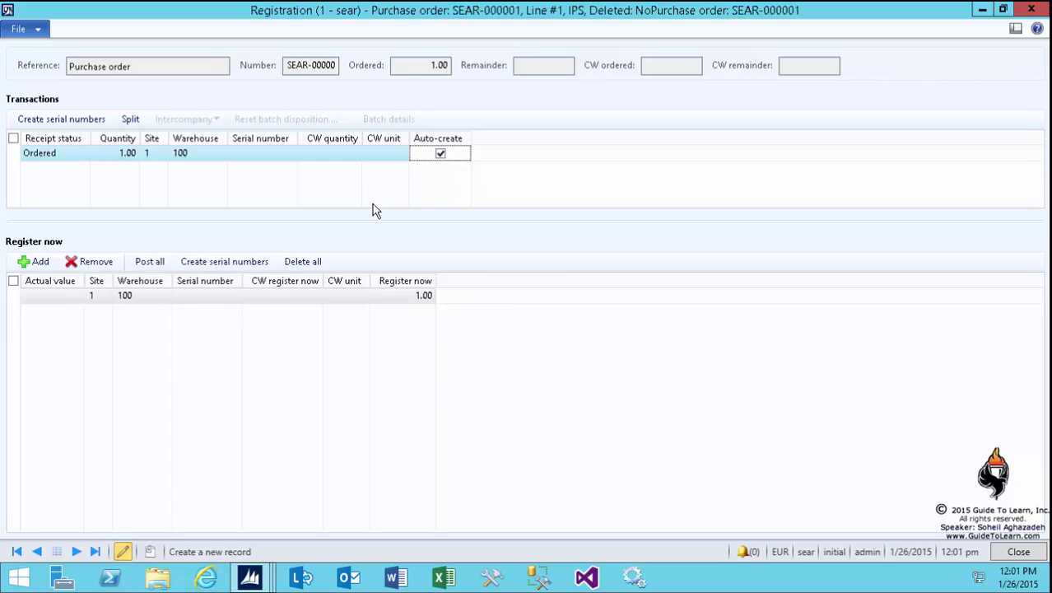
pyautogui.click(151, 261)
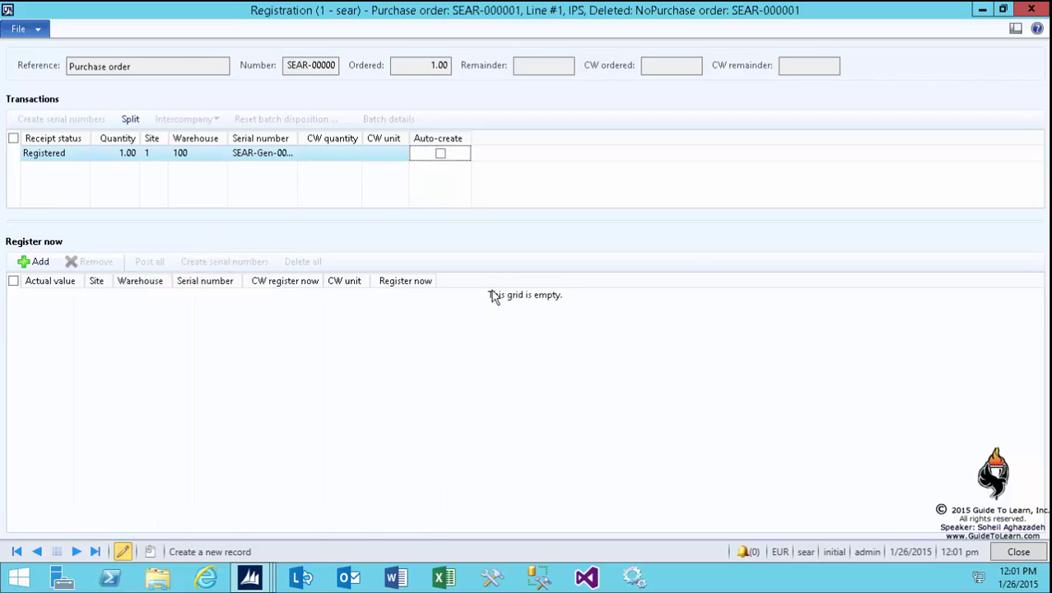
pyautogui.click(1017, 552)
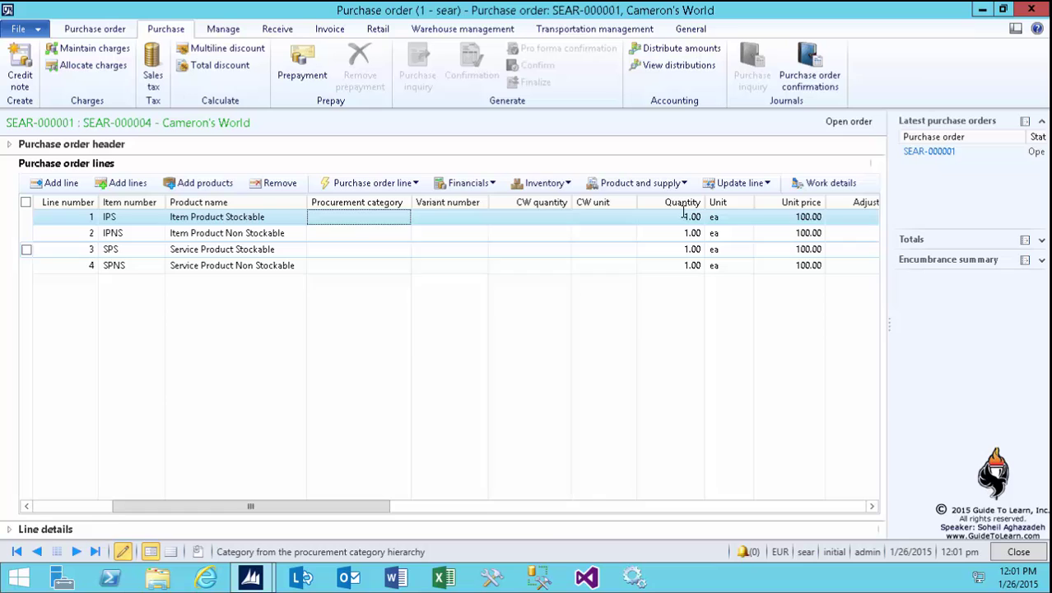
# View the Item Product Stockable line's inventory transactions, check the receipt status after registration, and close them
pyautogui.click(556, 184)
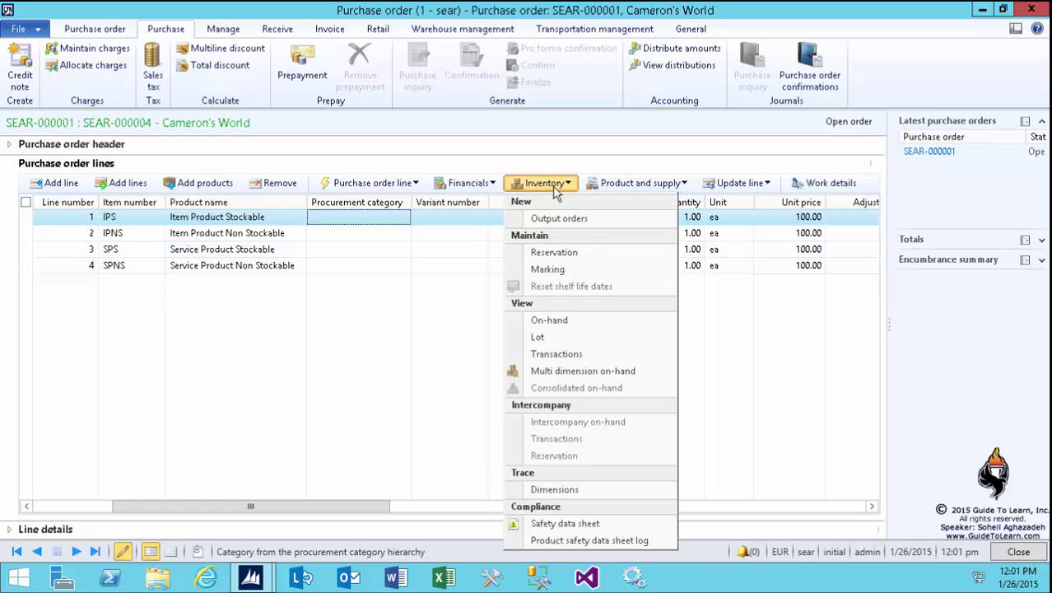
pyautogui.click(571, 355)
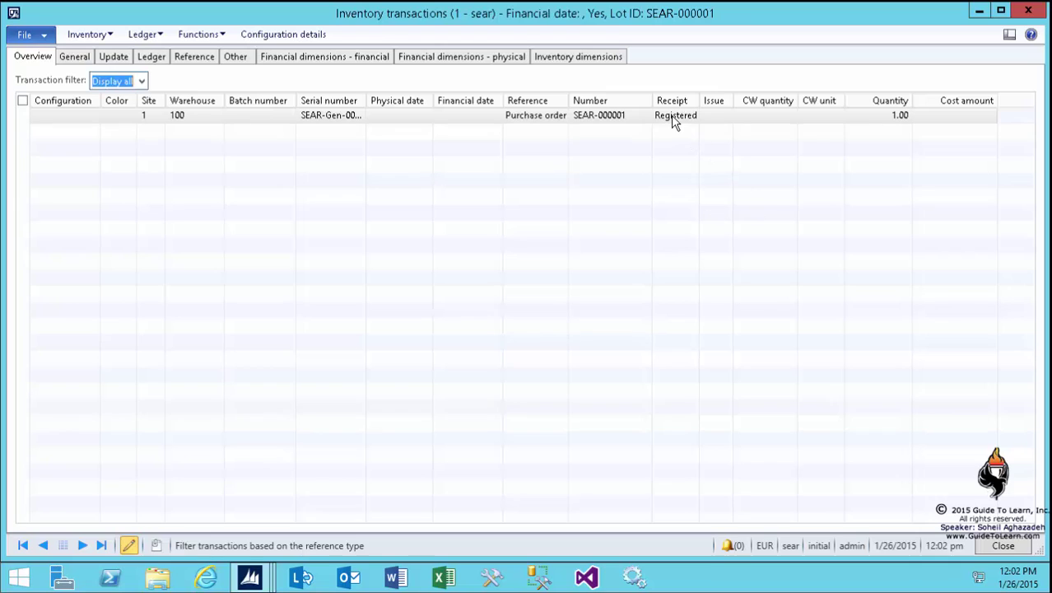
pyautogui.click(672, 117)
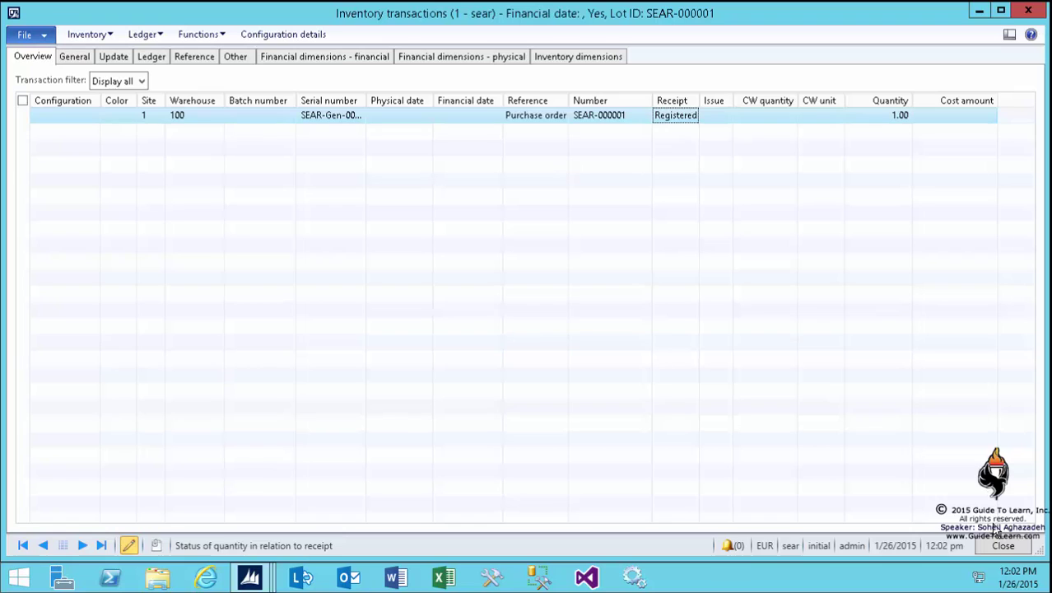
pyautogui.click(1003, 545)
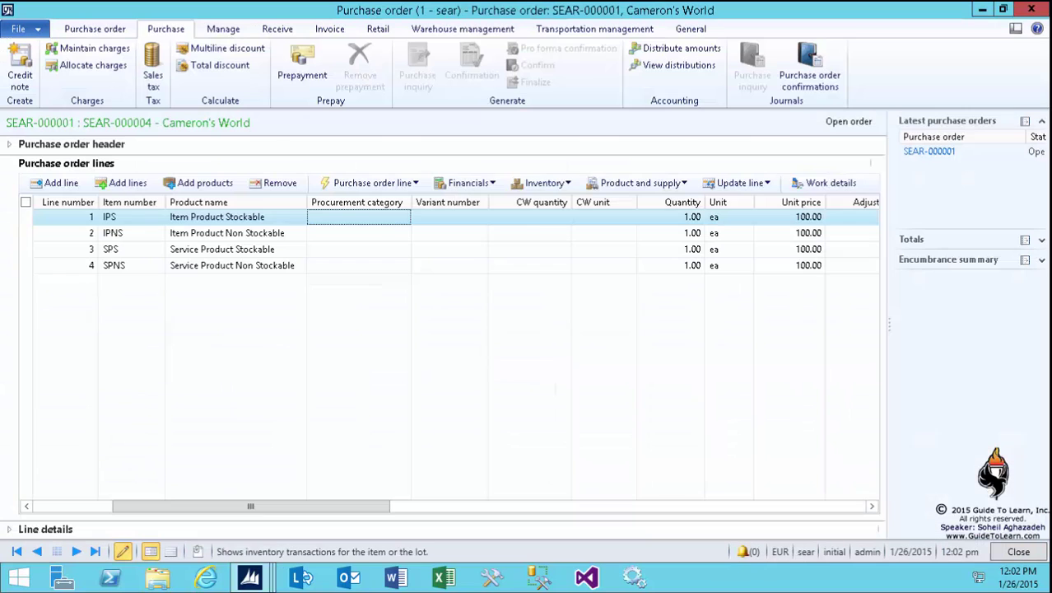
# View the on-hand inventory of the Item Product Stockable line and check its physical inventory and registered quantities
pyautogui.click(523, 185)
pyautogui.click(556, 320)
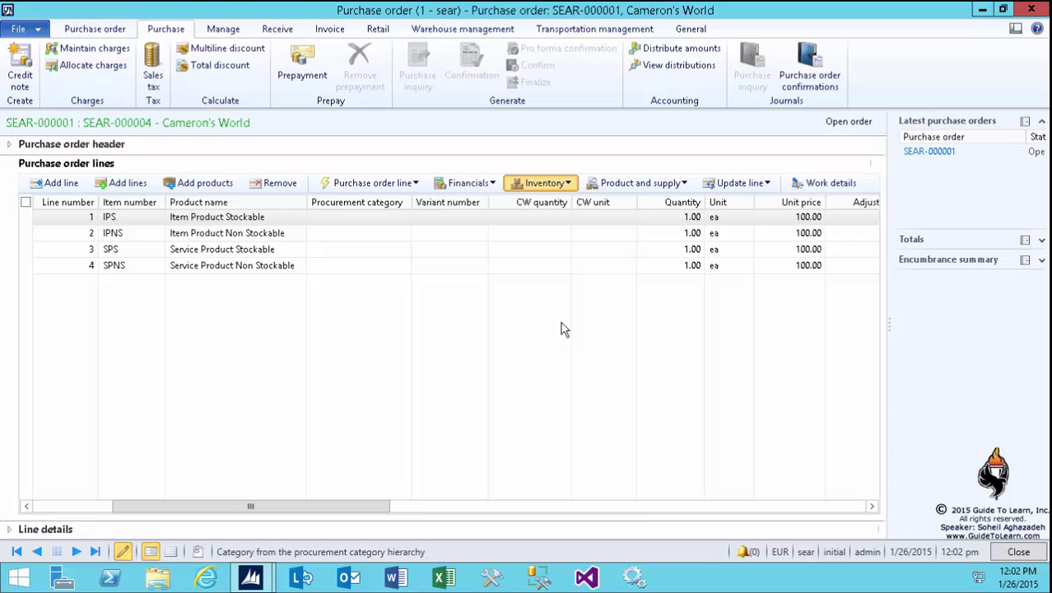
pyautogui.moveTo(524, 292); pyautogui.dragTo(574, 295)
pyautogui.click(320, 209)
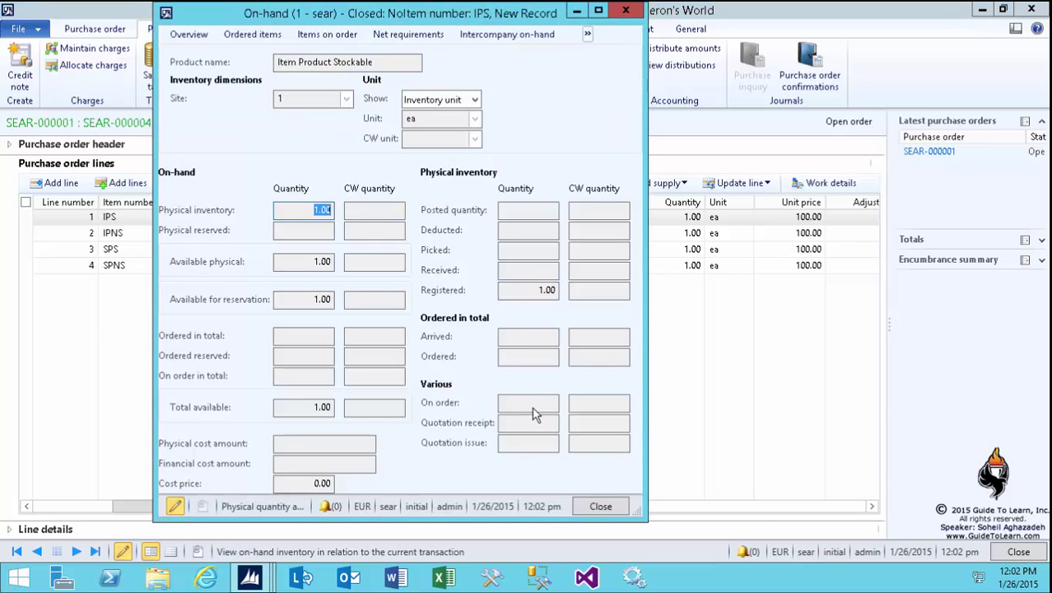